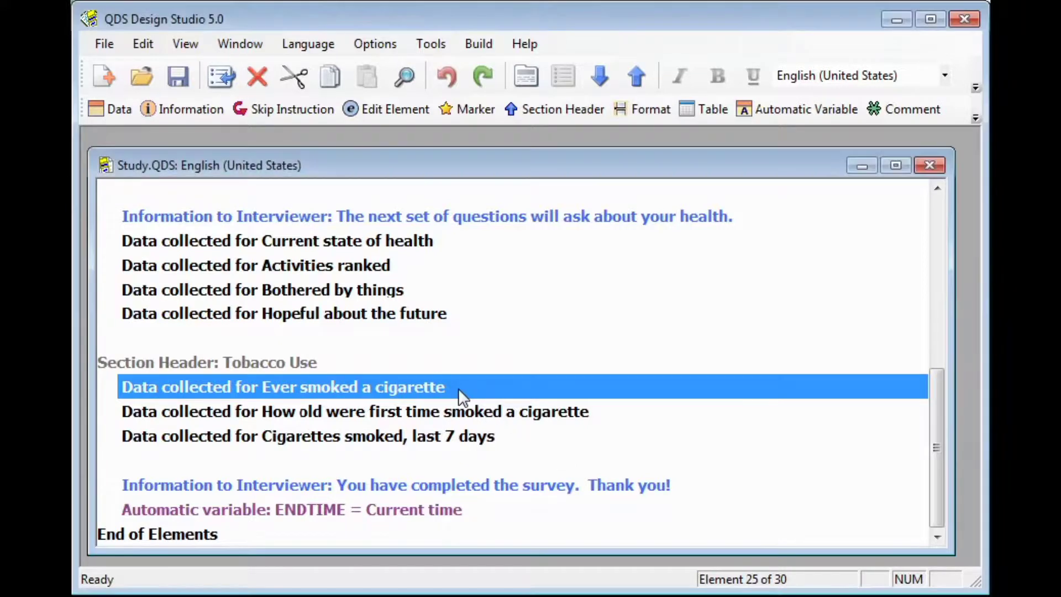
# Review the Ever smoked question's branching, then insert a skip before the first-time smoking age question.
pyautogui.doubleClick(458, 388)
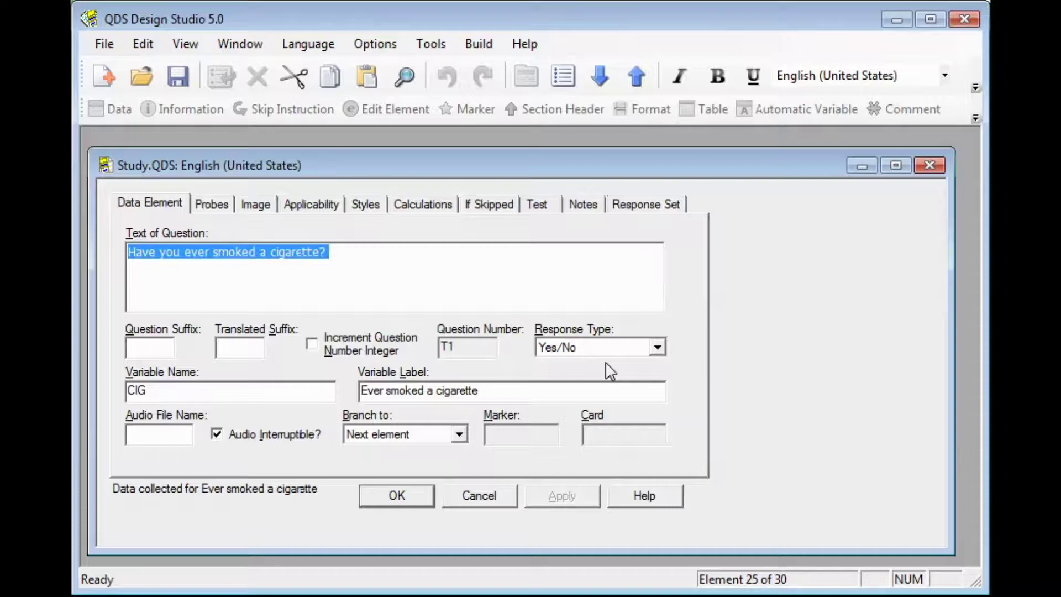
pyautogui.click(653, 214)
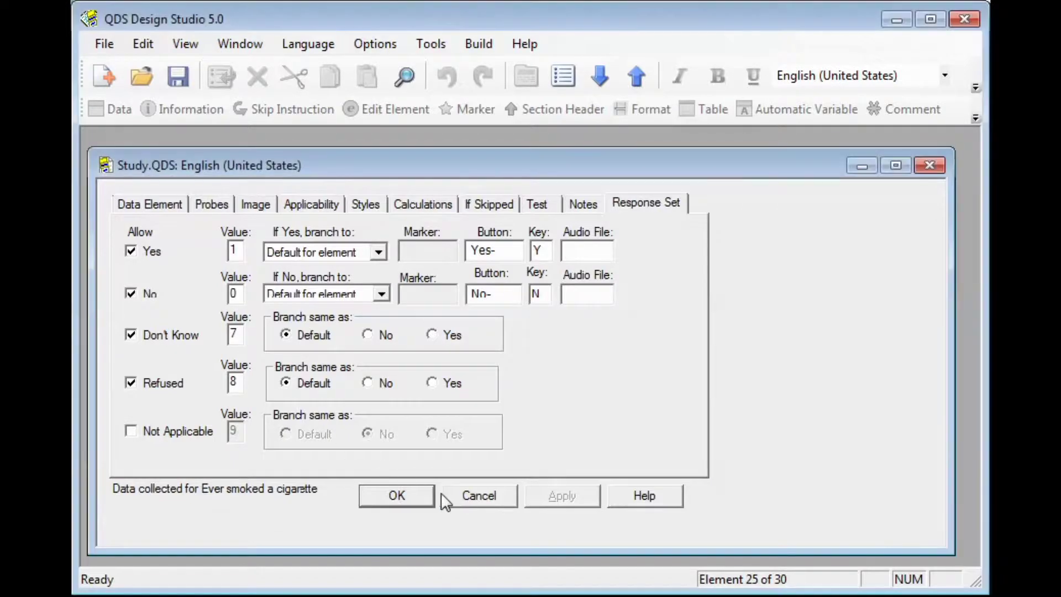
pyautogui.click(448, 496)
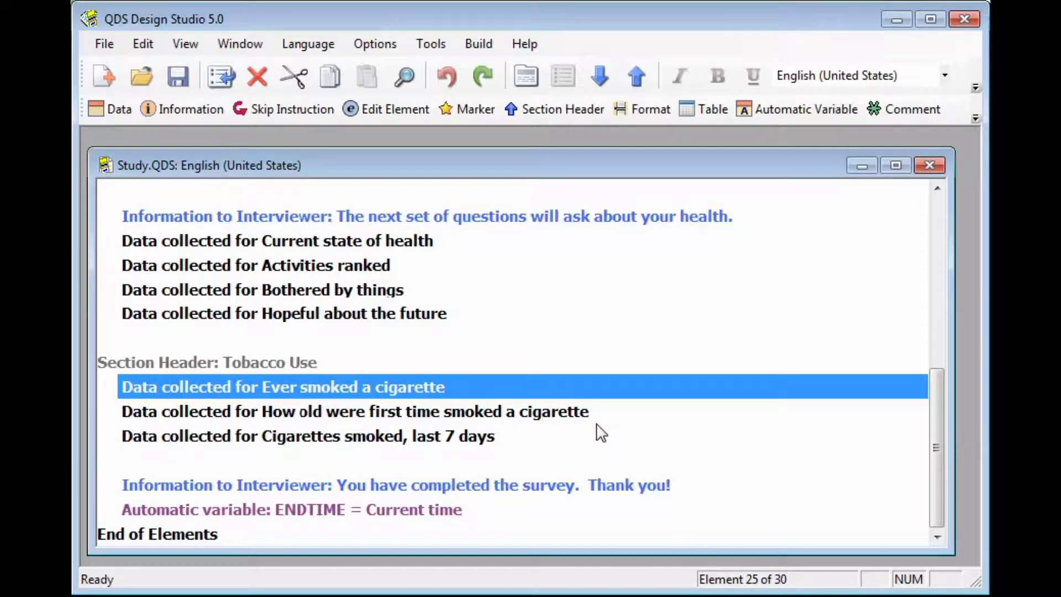
pyautogui.click(391, 420)
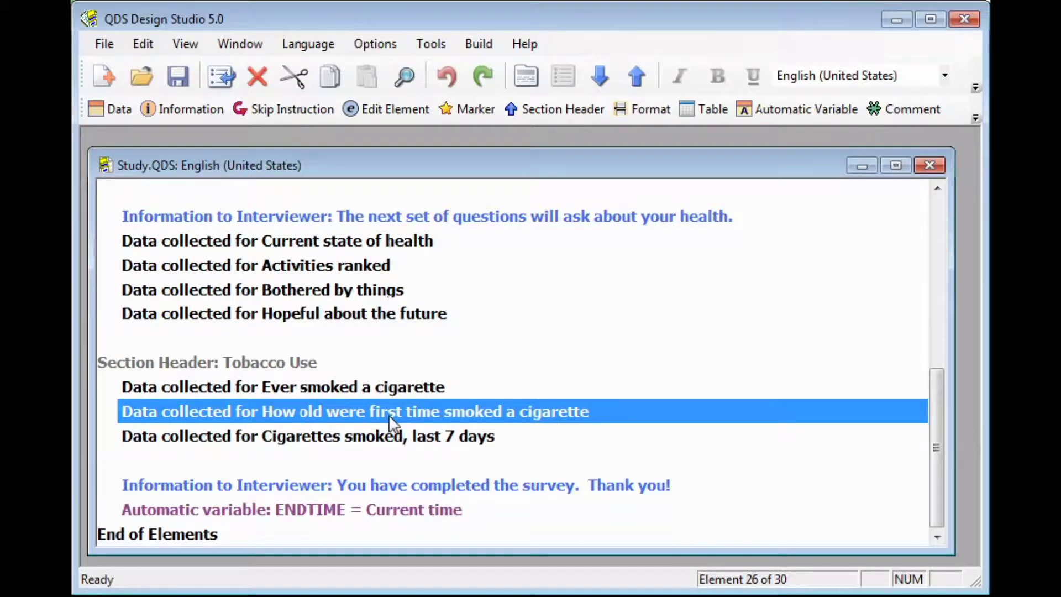
pyautogui.click(274, 106)
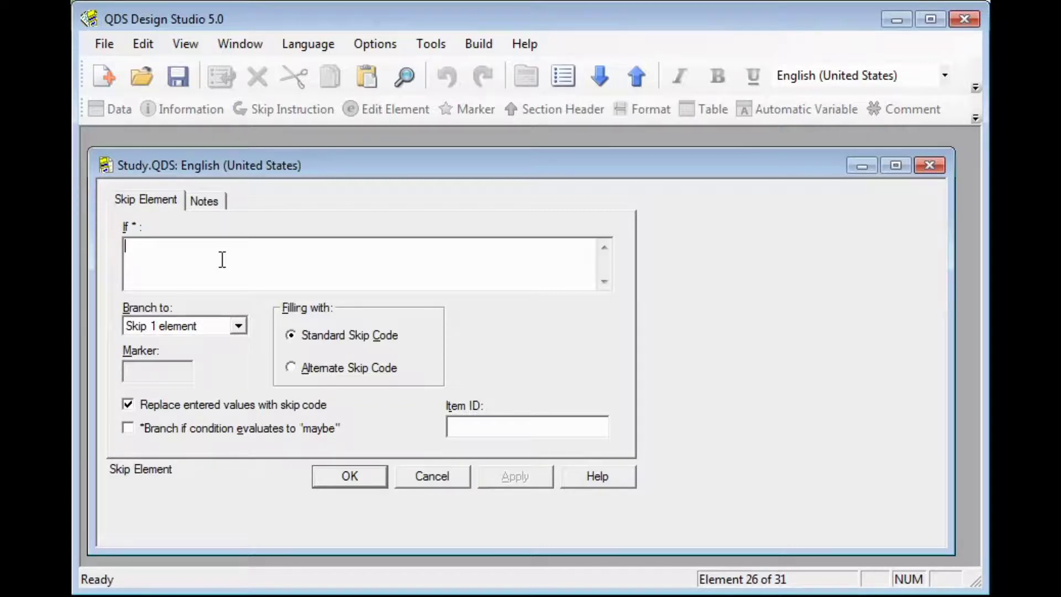
# Enter the skip condition CIG = 0 OR CIG = .REF OR CIG = .DK.
pyautogui.write('CIG = 0 OR CI')
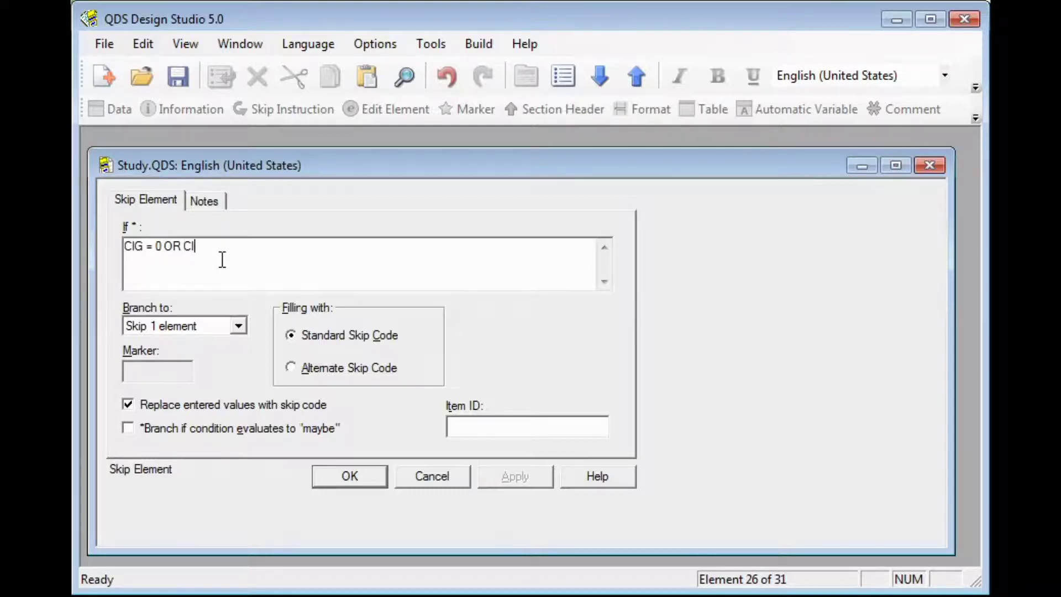
pyautogui.write('G = .REF OR CIG')
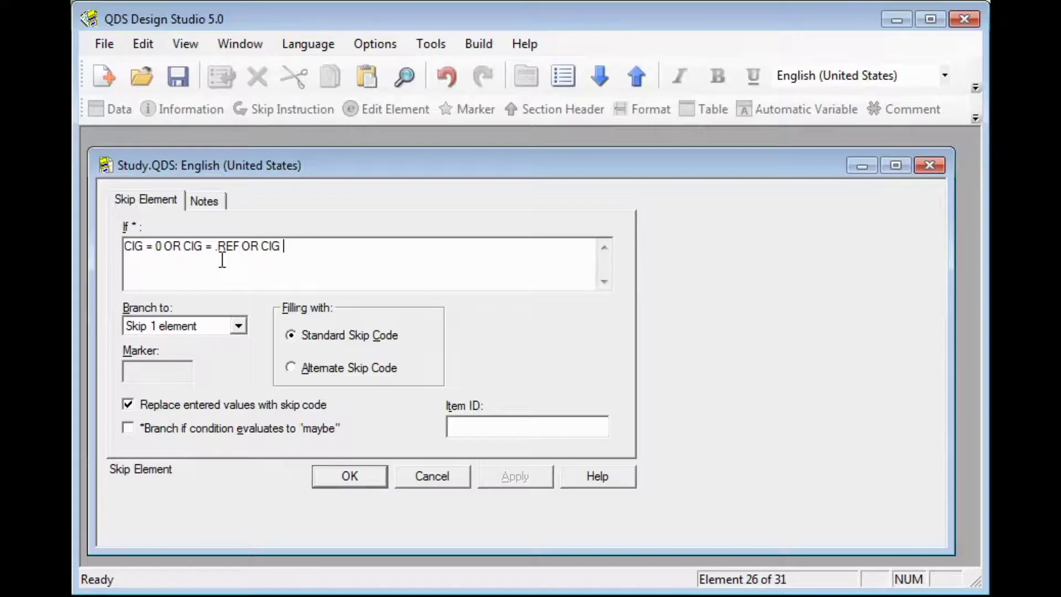
pyautogui.write(' = .DK')
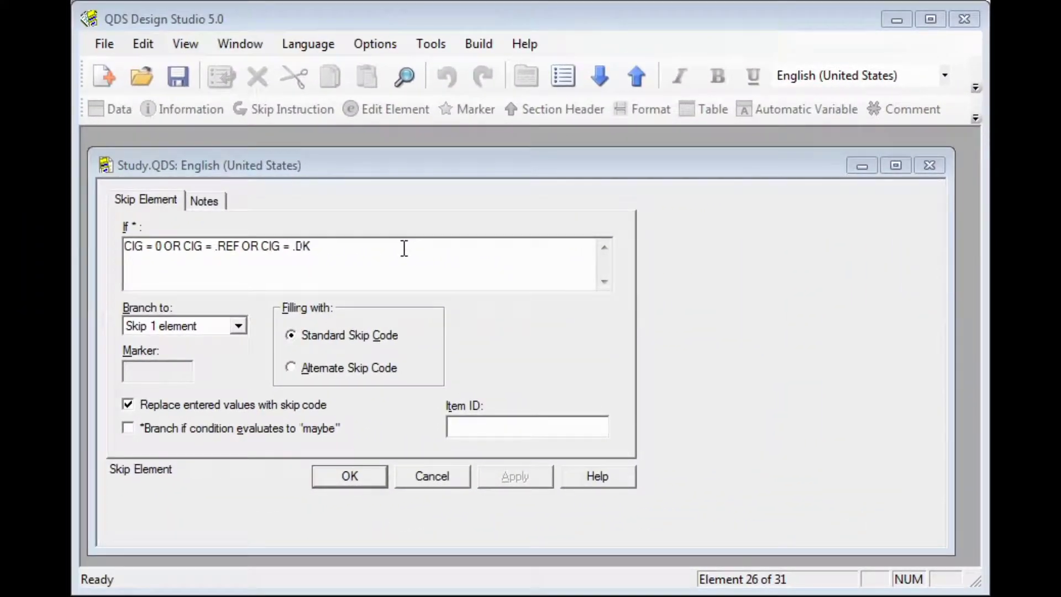
# Replace the long OR expression so the skip condition reads CIG ^= 1.
pyautogui.moveTo(155, 246); pyautogui.dragTo(318, 248)
pyautogui.press('BackSpace')
pyautogui.press('BackSpace')
pyautogui.press('BackSpace')
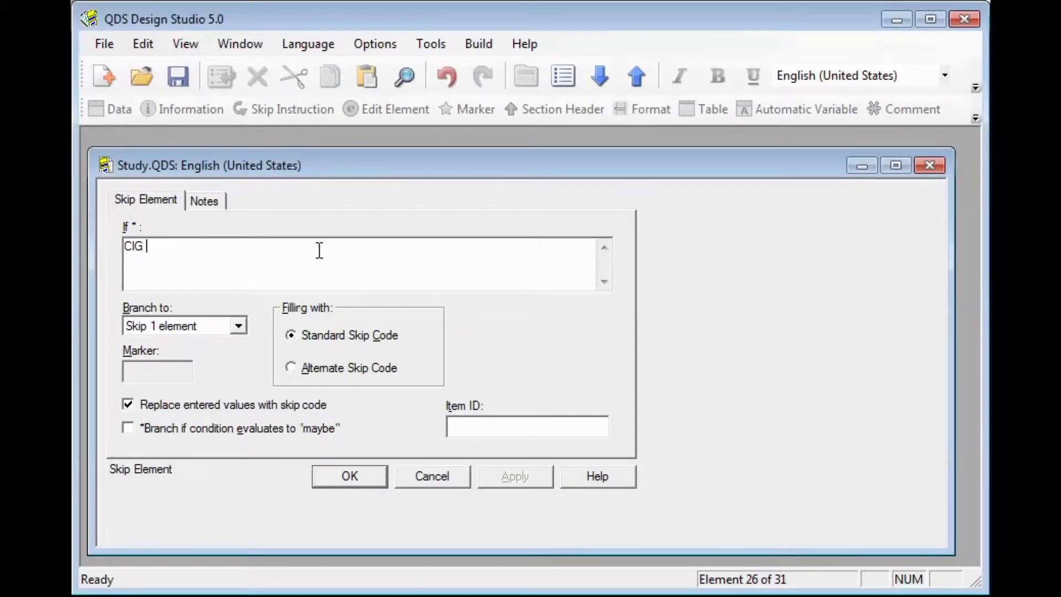
pyautogui.write('^= 1')
pyautogui.press('Left')
pyautogui.press('Left')
pyautogui.press('Left')
pyautogui.press('Left')
# Make the CIG ^= 1 skip jump over the next 2 elements and save it.
pyautogui.click(238, 327)
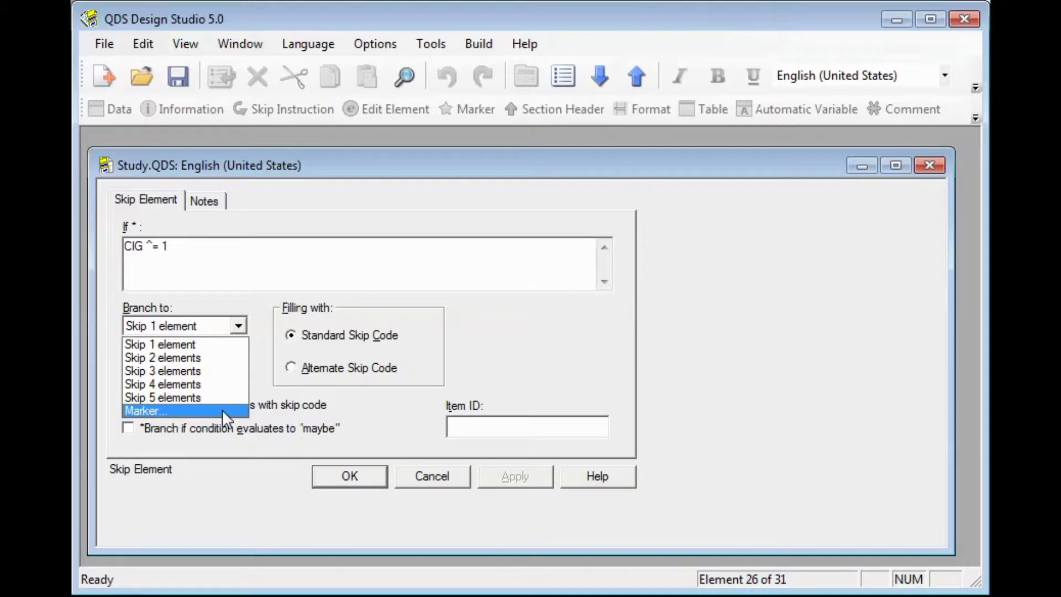
pyautogui.click(238, 359)
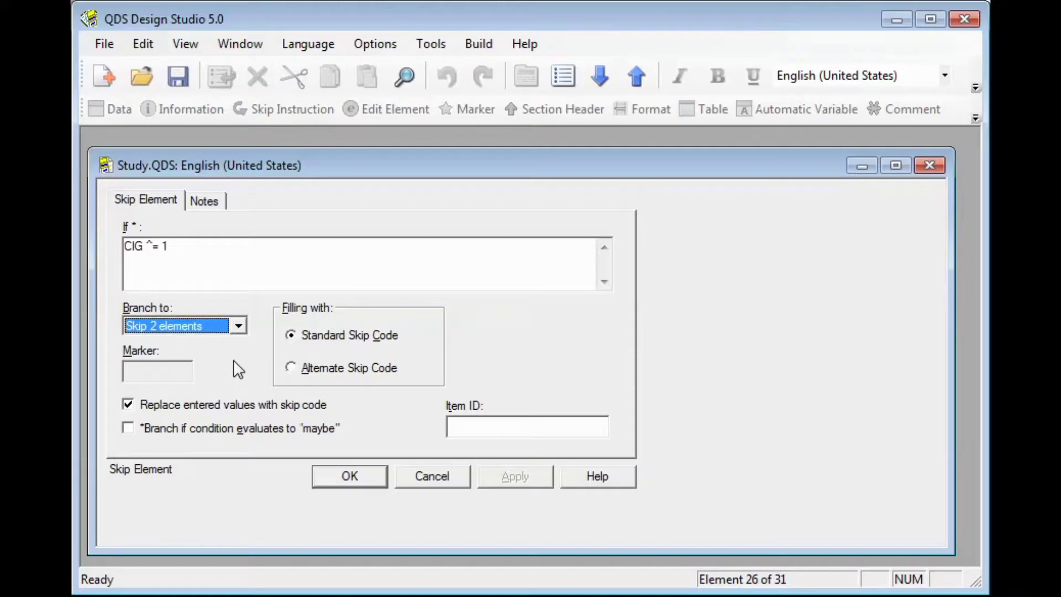
pyautogui.click(350, 476)
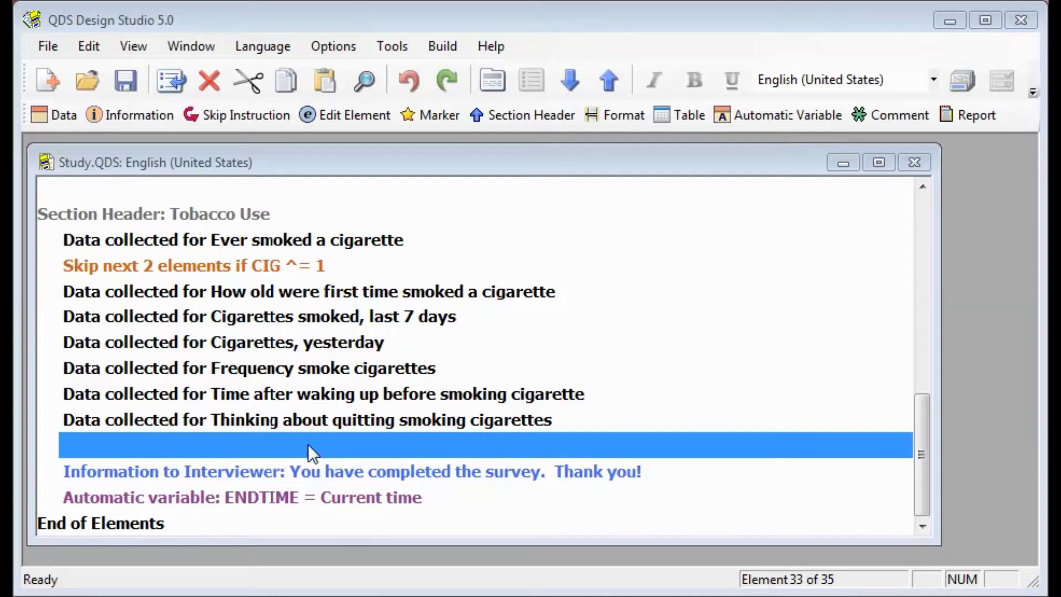
# Add the ENDCIG marker after the quitting-smoking question, then reopen the CIG ^= 1 skip.
pyautogui.click(429, 120)
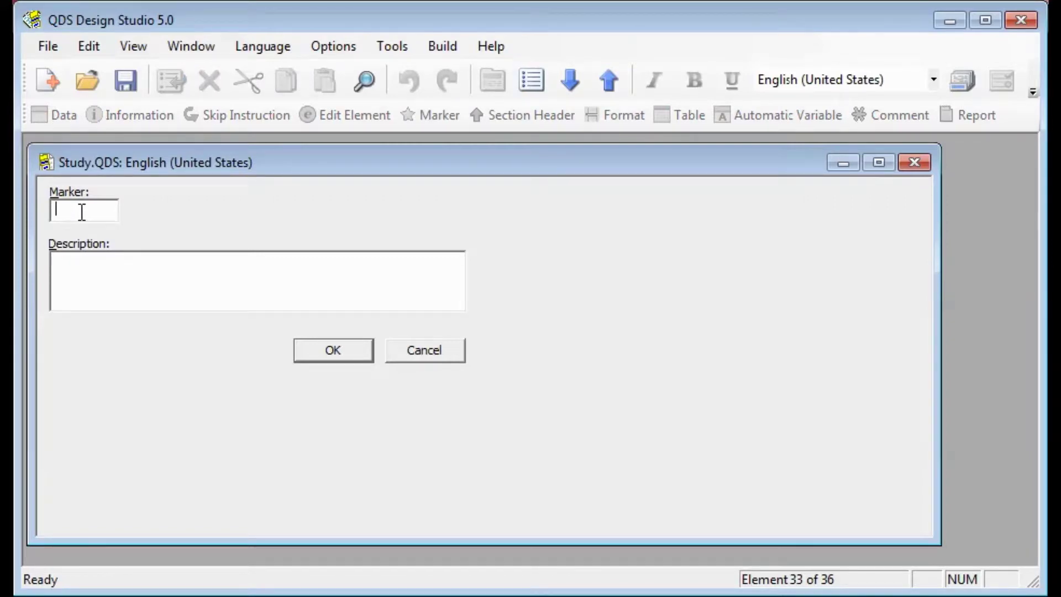
pyautogui.write('ENDQ16')
pyautogui.click(165, 269)
pyautogui.click(332, 352)
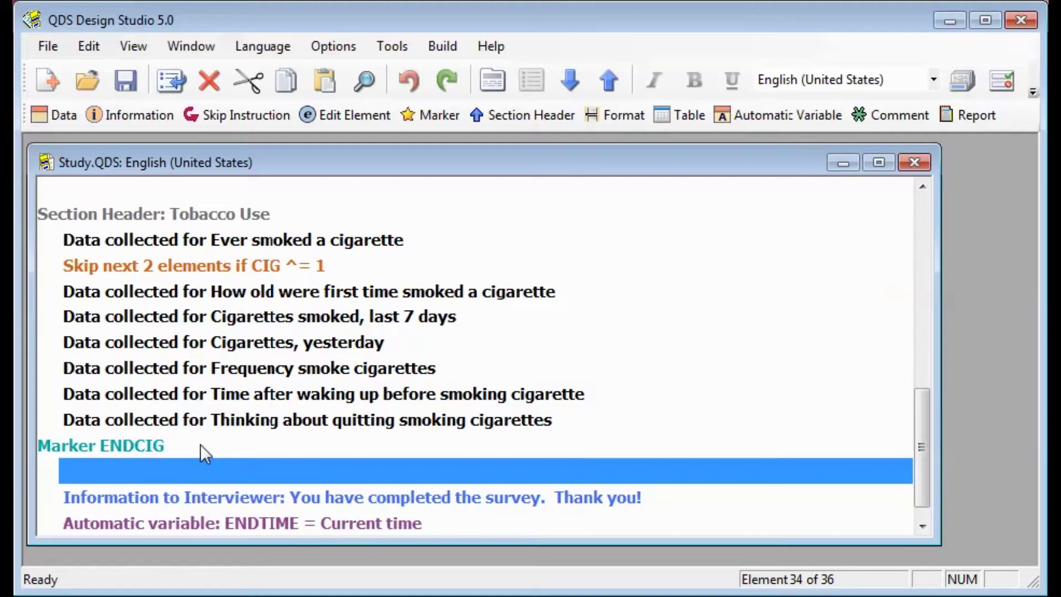
pyautogui.doubleClick(347, 264)
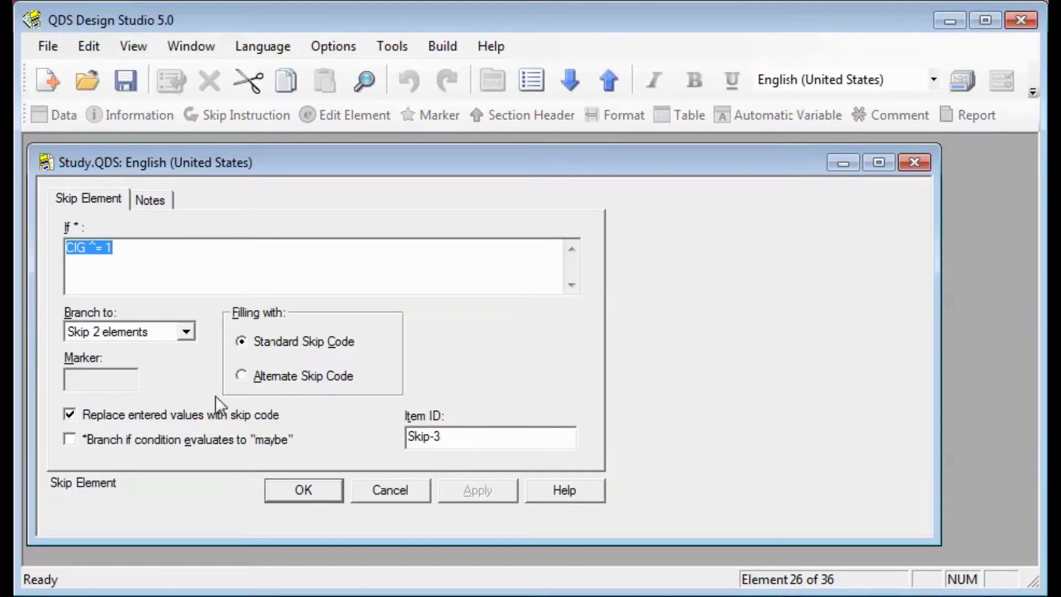
# Point the skip's branch to the named marker ENDCIG.
pyautogui.click(187, 331)
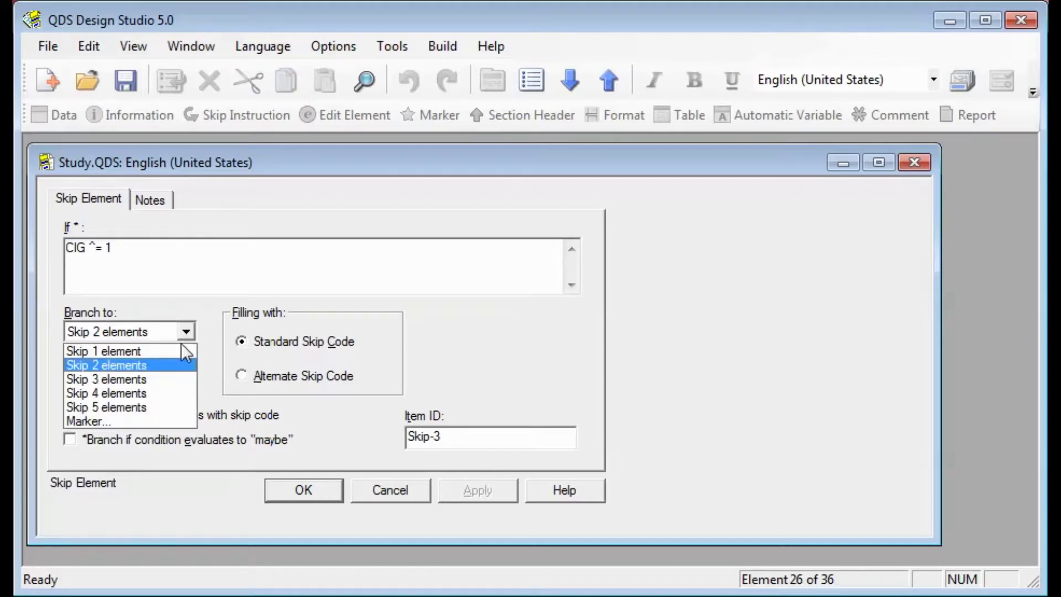
pyautogui.click(145, 423)
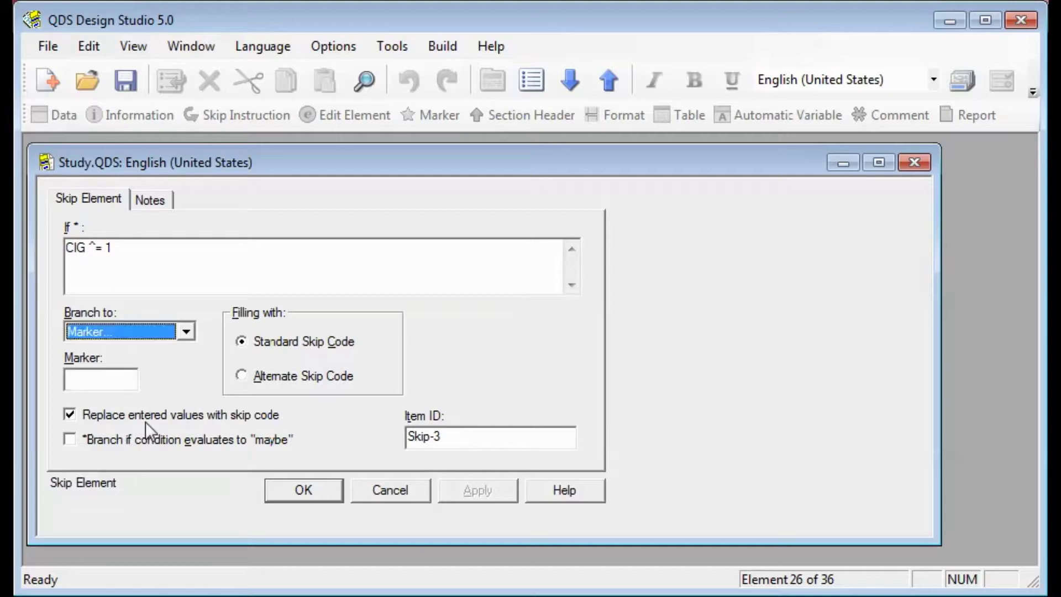
pyautogui.click(119, 385)
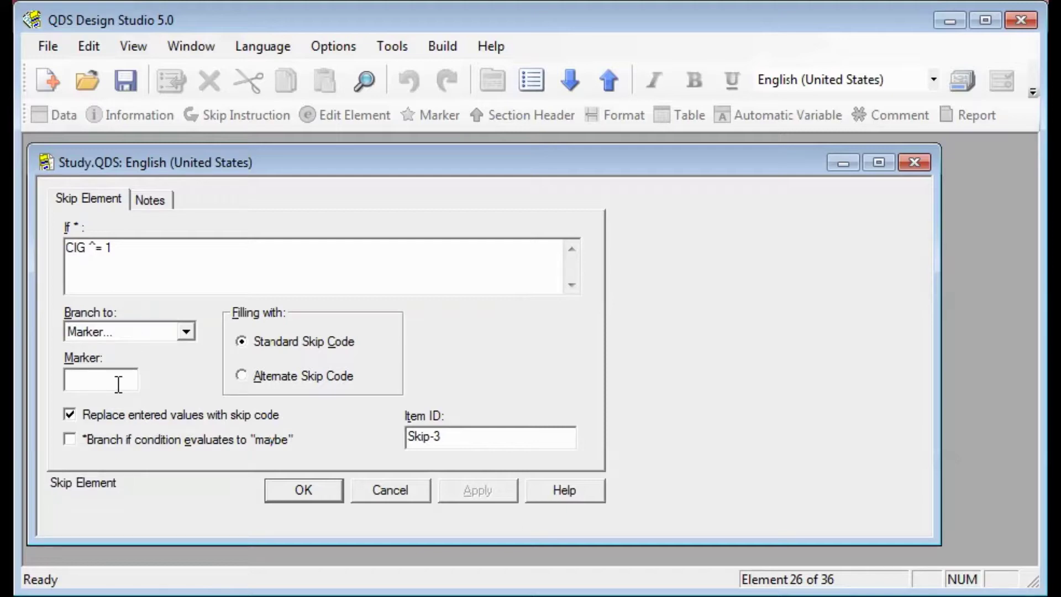
pyautogui.write('ENDCIG')
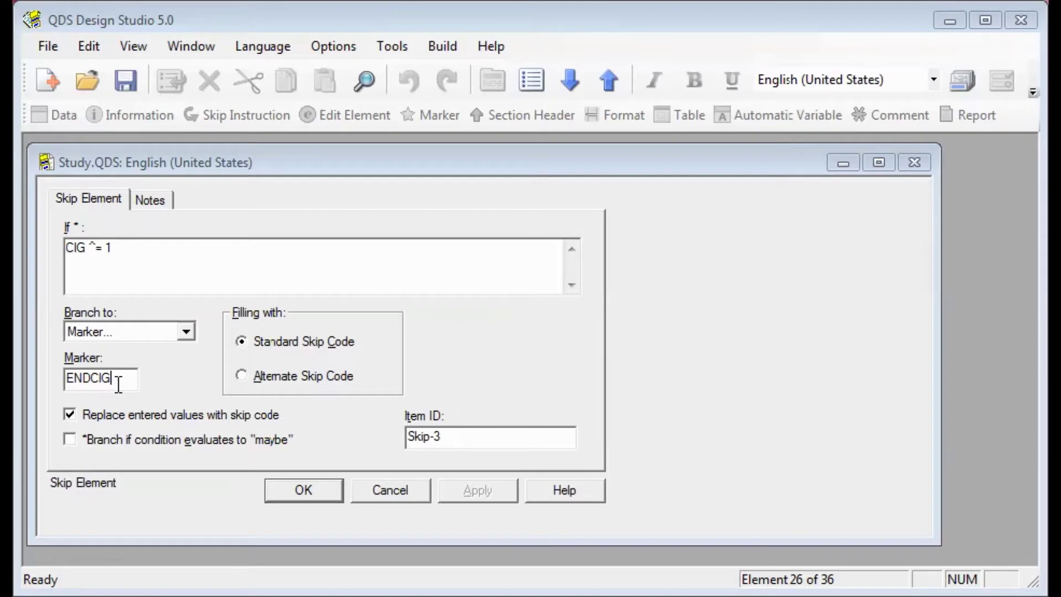
# Change the skip's item ID to Skip-Cig and save it.
pyautogui.click(503, 439)
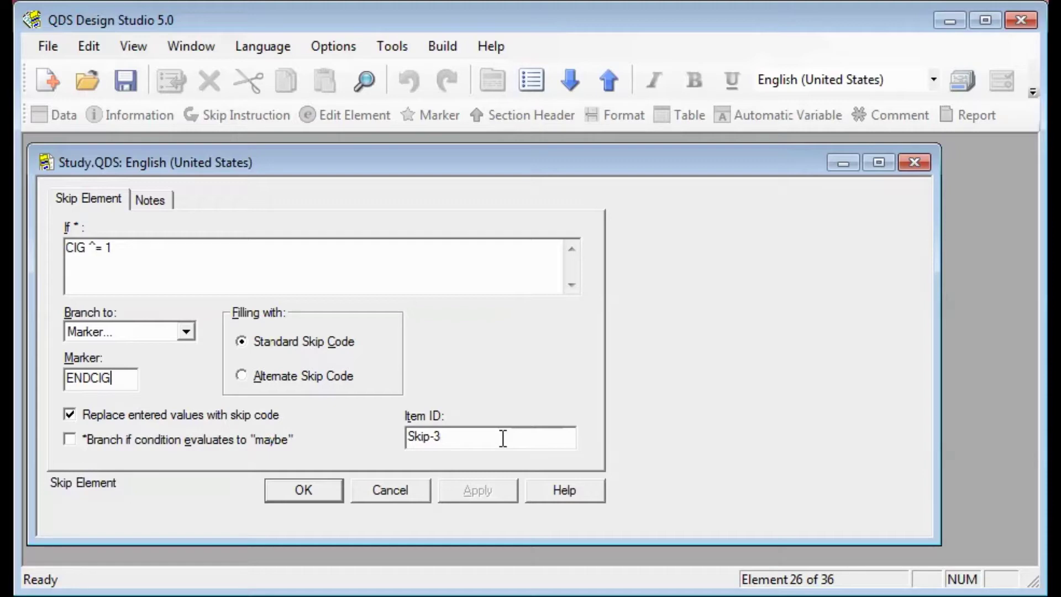
pyautogui.press('BackSpace')
pyautogui.write('Cig')
pyautogui.click(325, 495)
pyautogui.click(299, 292)
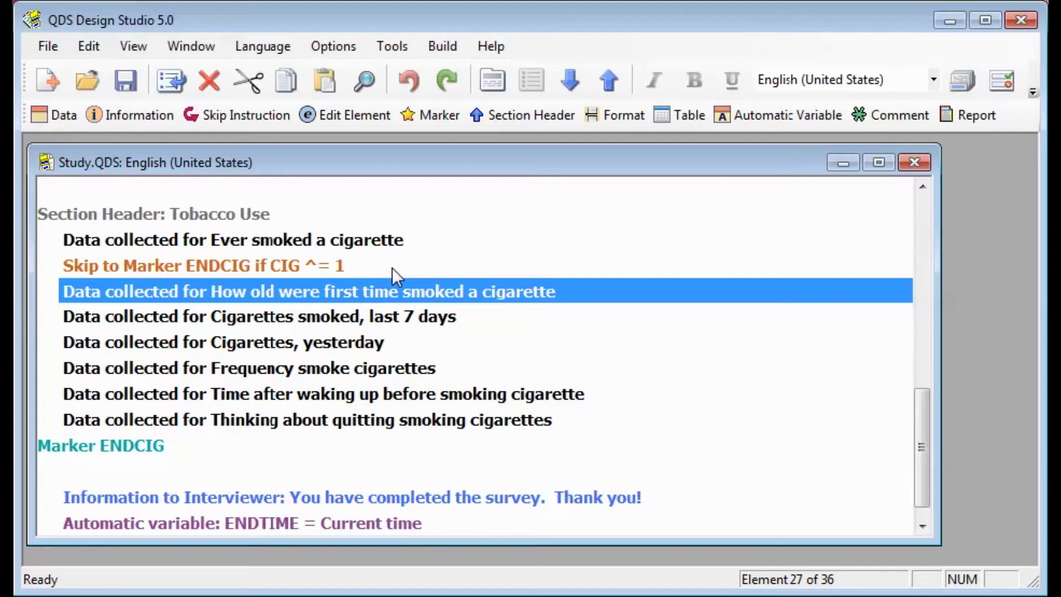
# Select the Tobacco Use header through the closing Information row and run it in CAPI preview.
pyautogui.click(307, 217)
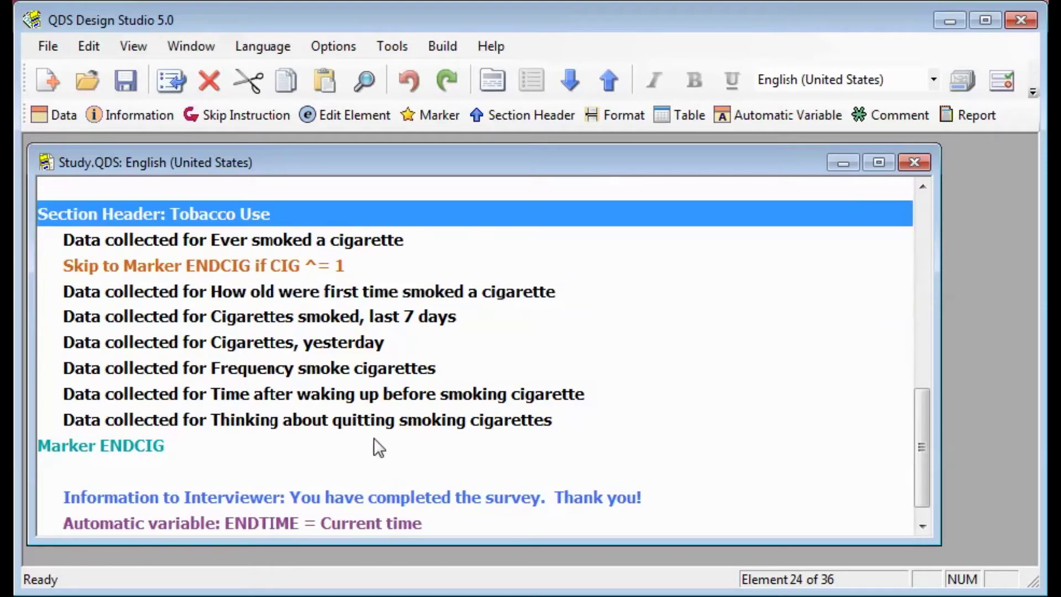
pyautogui.keyDown('shift'); pyautogui.click(403, 489); pyautogui.keyUp('shift')
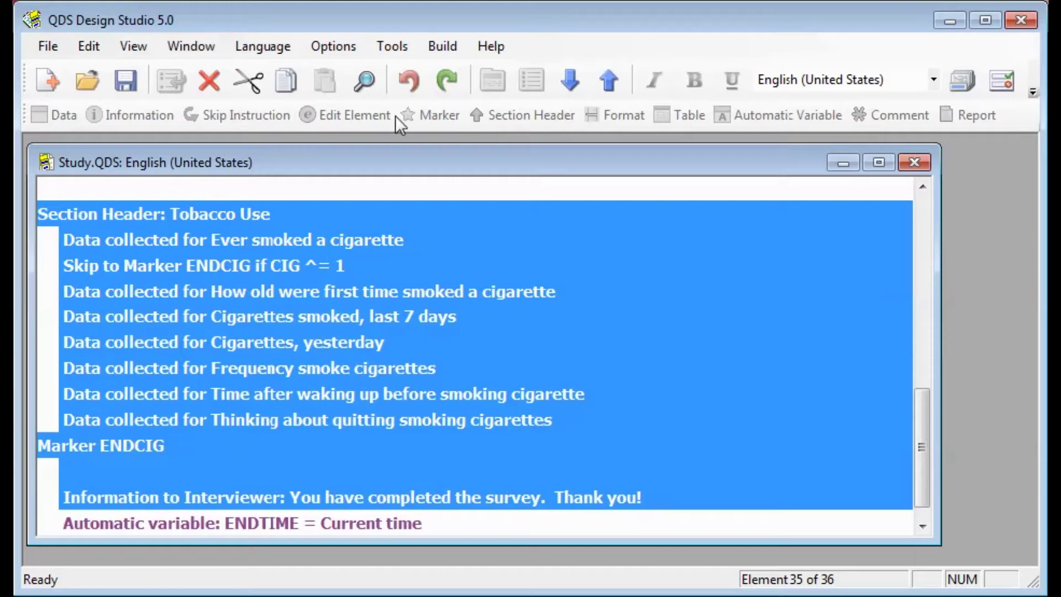
pyautogui.click(400, 44)
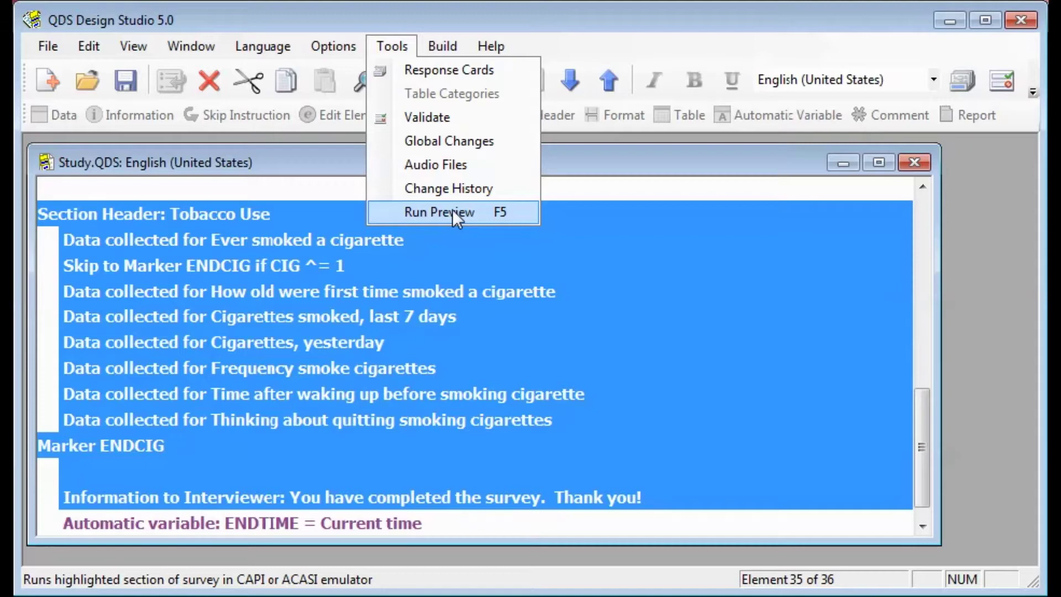
pyautogui.click(486, 213)
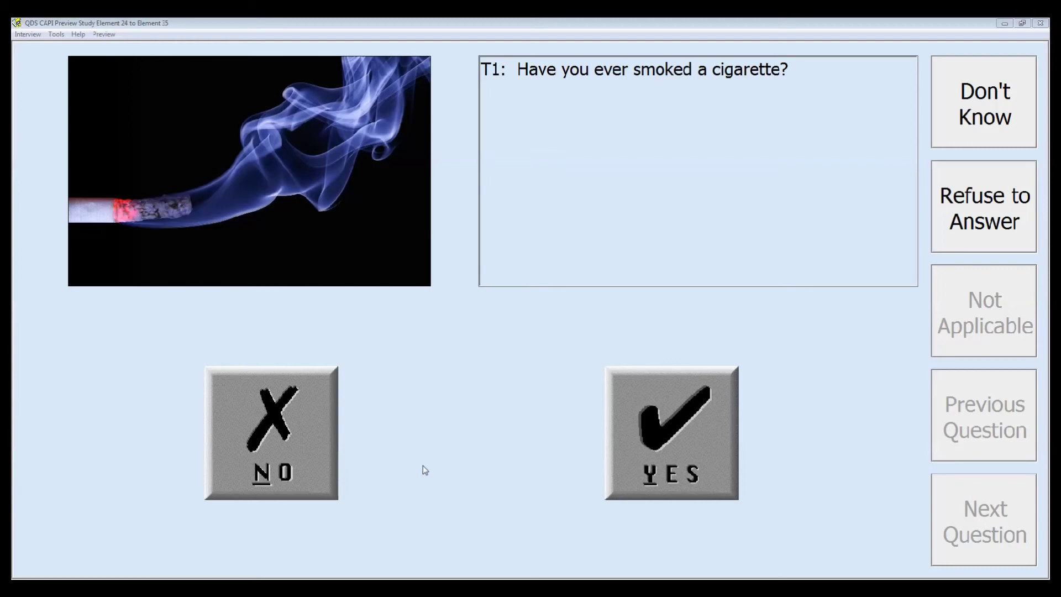
# Test No, Don't Know and Refuse to Answer on T1, returning to T1 after each.
pyautogui.click(296, 456)
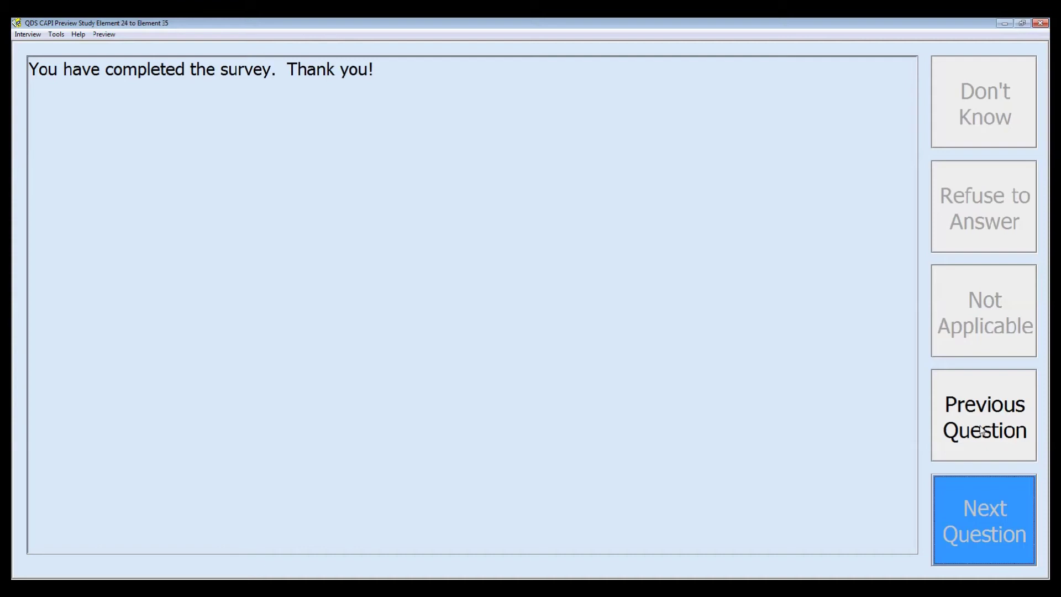
pyautogui.click(983, 432)
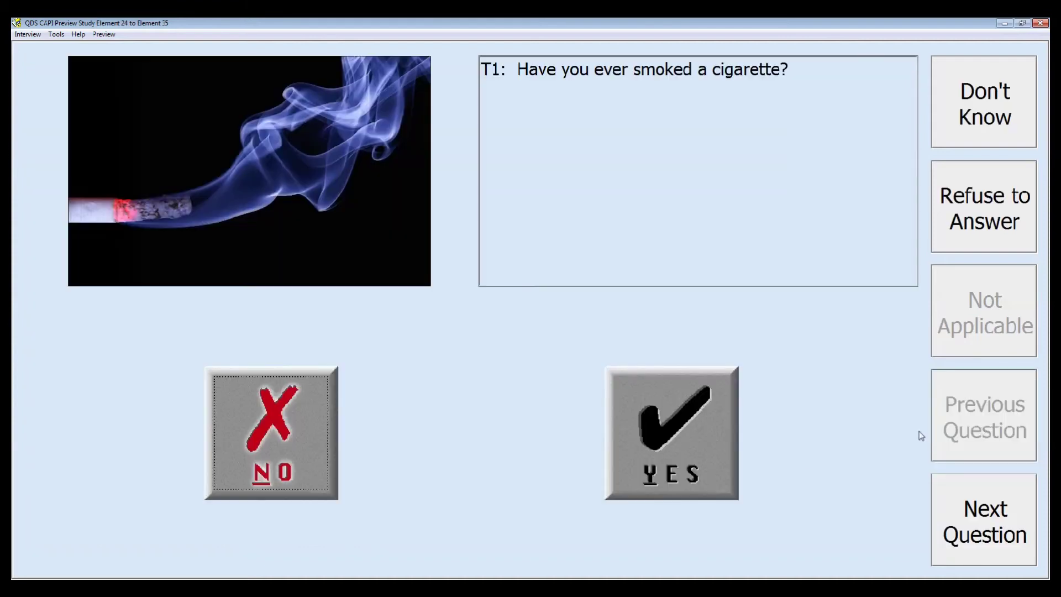
pyautogui.click(994, 110)
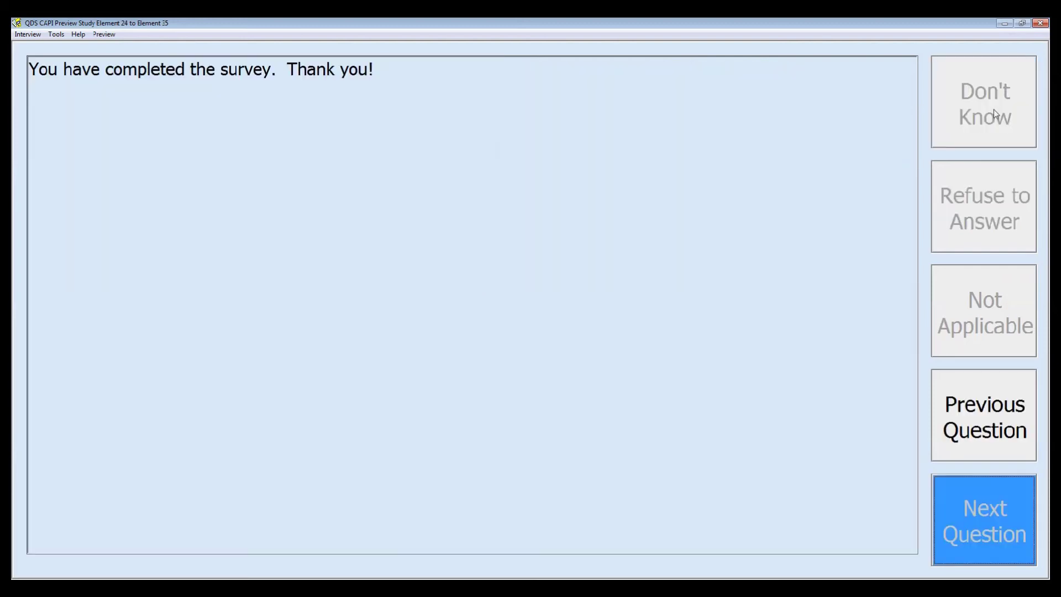
pyautogui.click(979, 392)
pyautogui.click(979, 208)
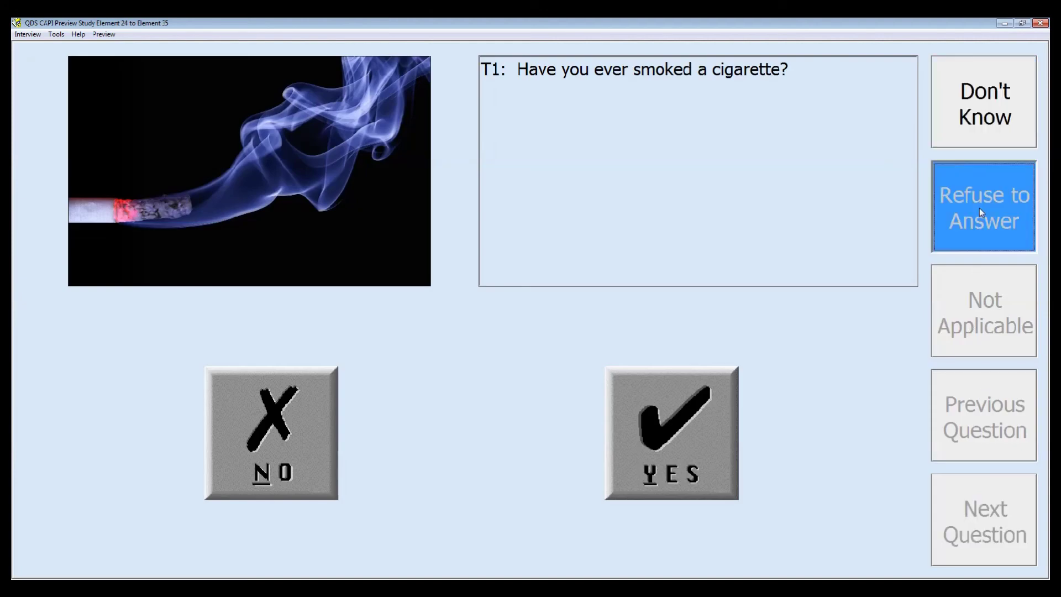
pyautogui.click(983, 388)
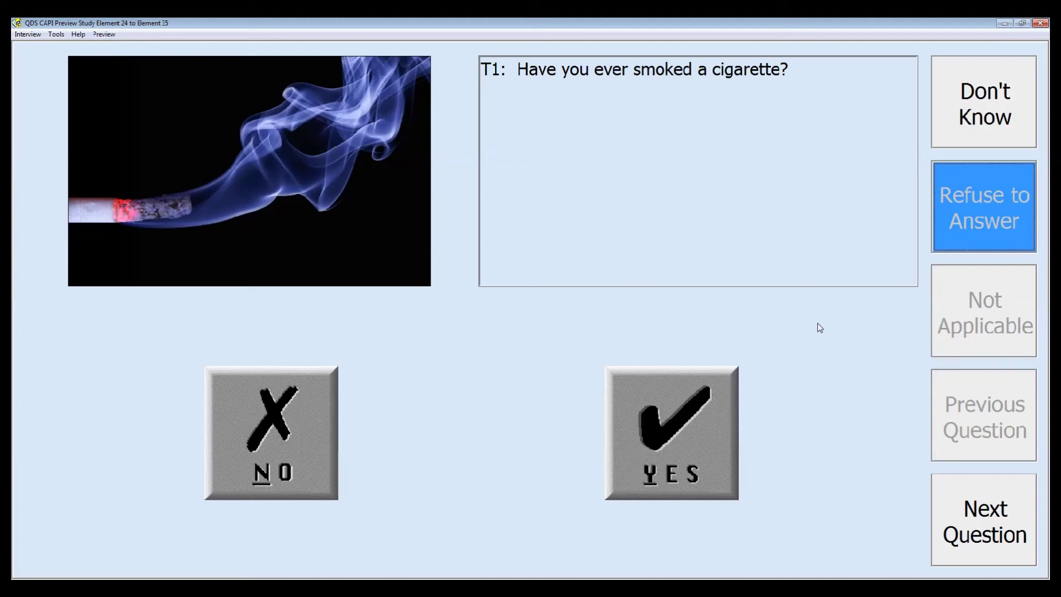
# Answer Yes, age 18, 6 and 5 cigarettes, Every day, Within 5 minutes, then Yes.
pyautogui.click(685, 444)
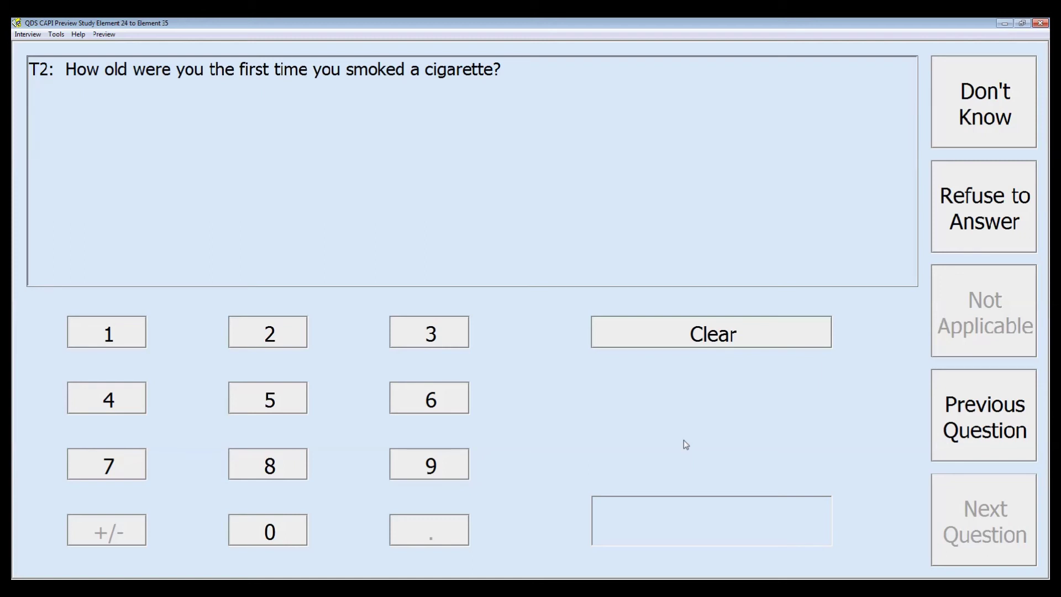
pyautogui.write('18')
pyautogui.press('Return')
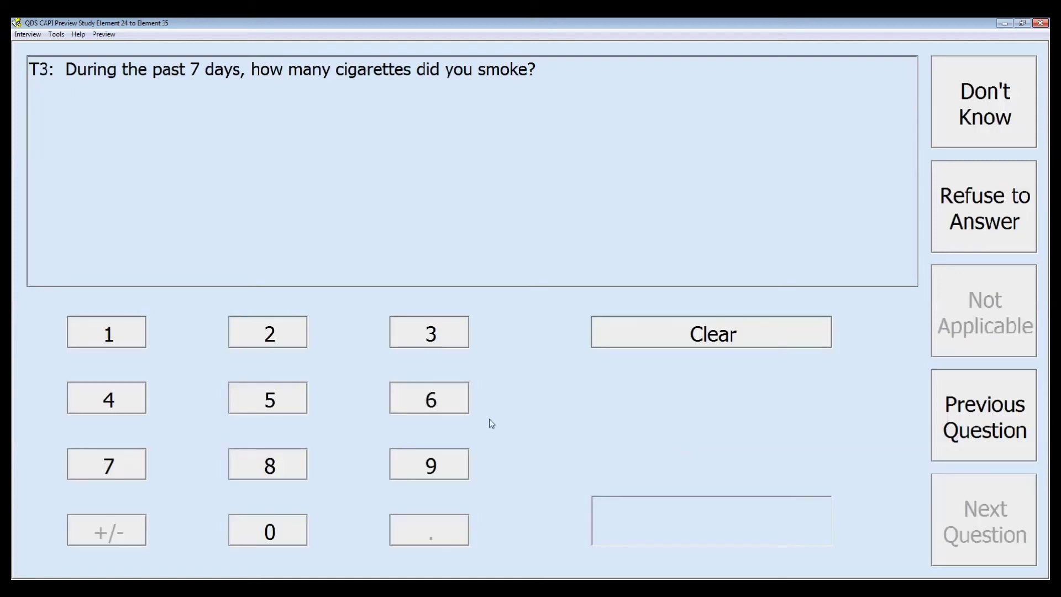
pyautogui.click(457, 408)
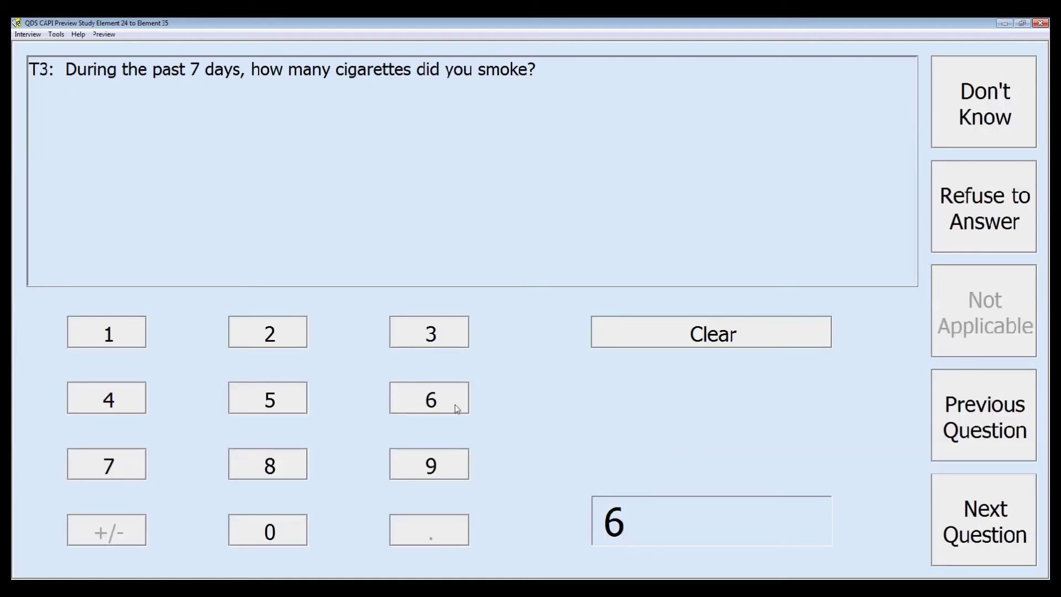
pyautogui.press('Return')
pyautogui.click(279, 402)
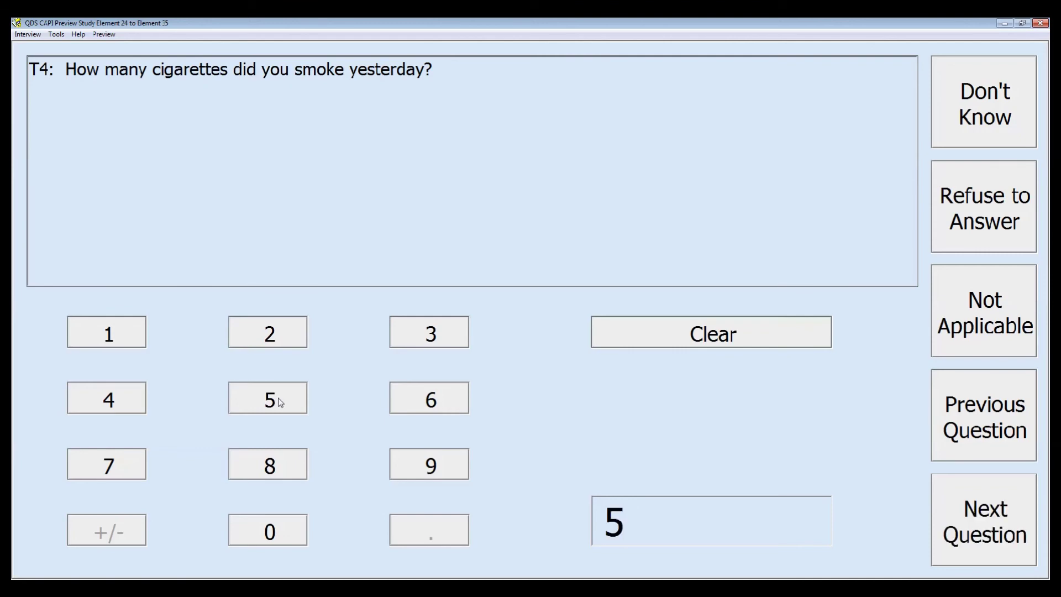
pyautogui.press('Return')
pyautogui.click(260, 331)
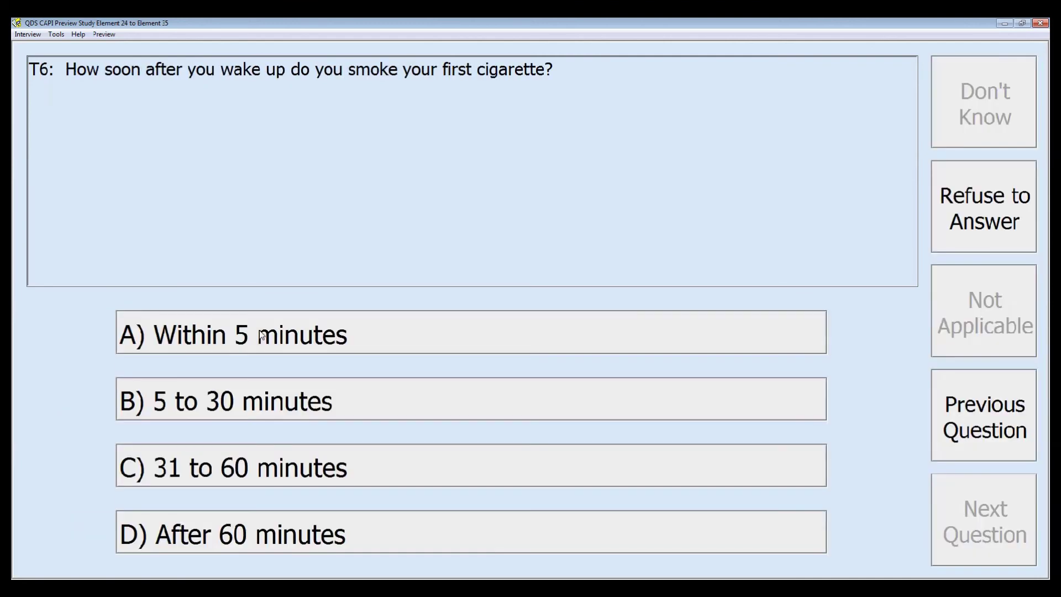
pyautogui.click(268, 335)
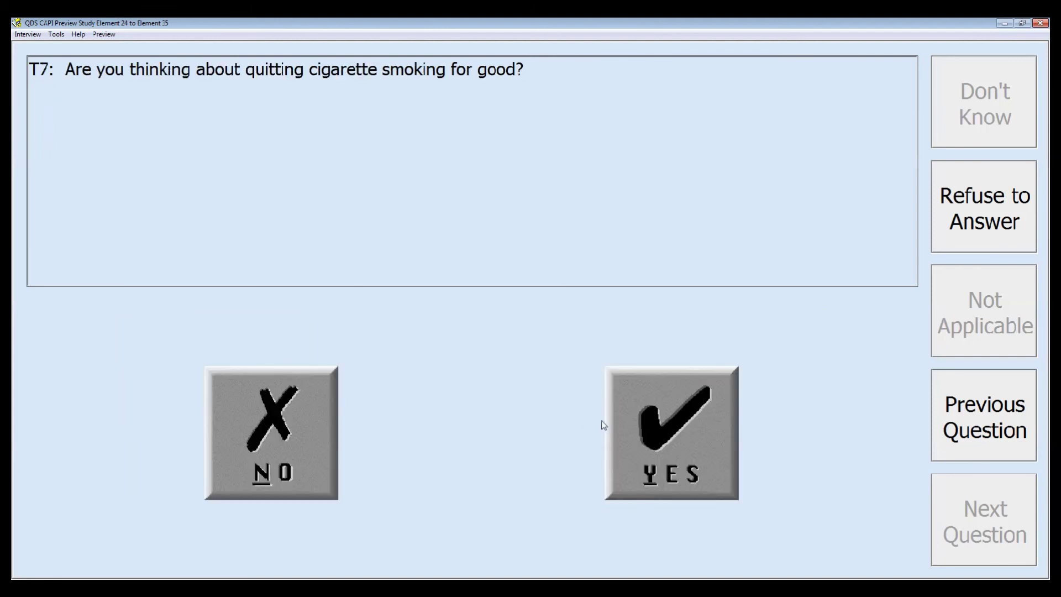
pyautogui.click(609, 424)
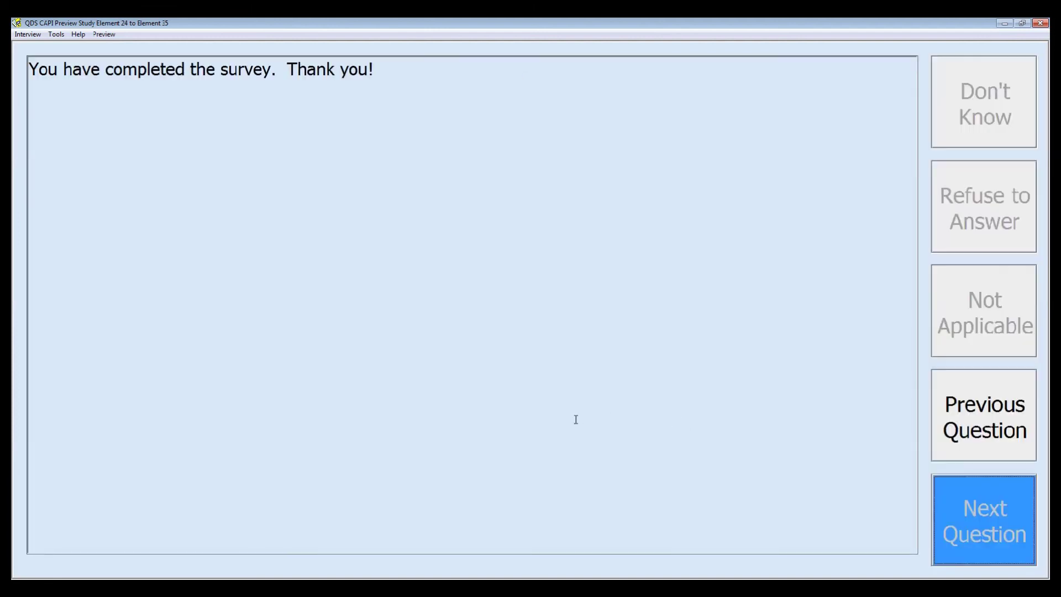